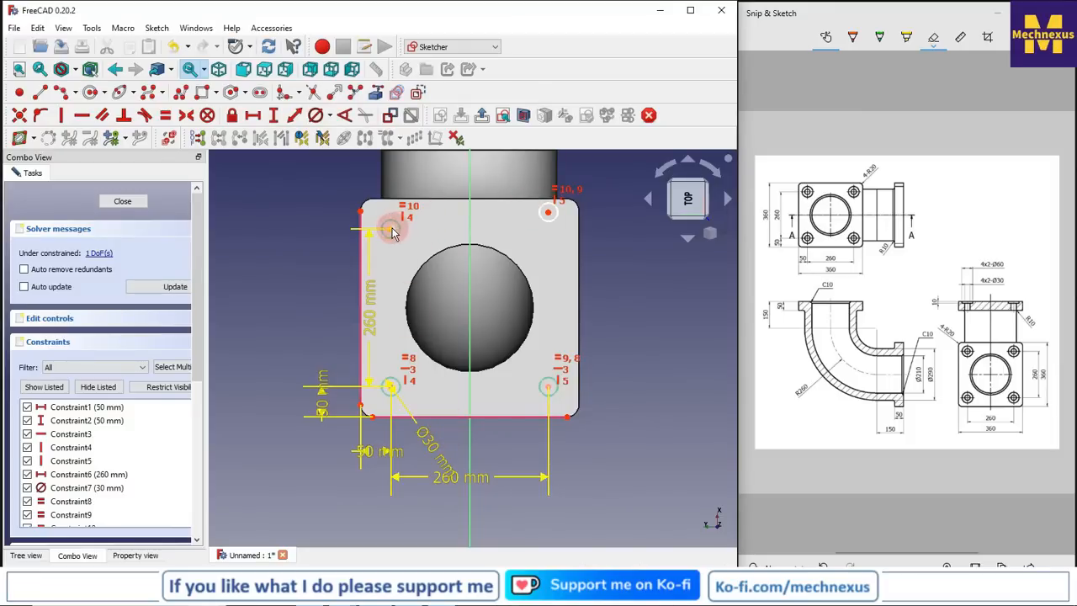
# Constrain the centres of the two upper circles horizontally level with each other, and finish the sketch
pyautogui.click(391, 232)
pyautogui.click(548, 213)
pyautogui.click(82, 117)
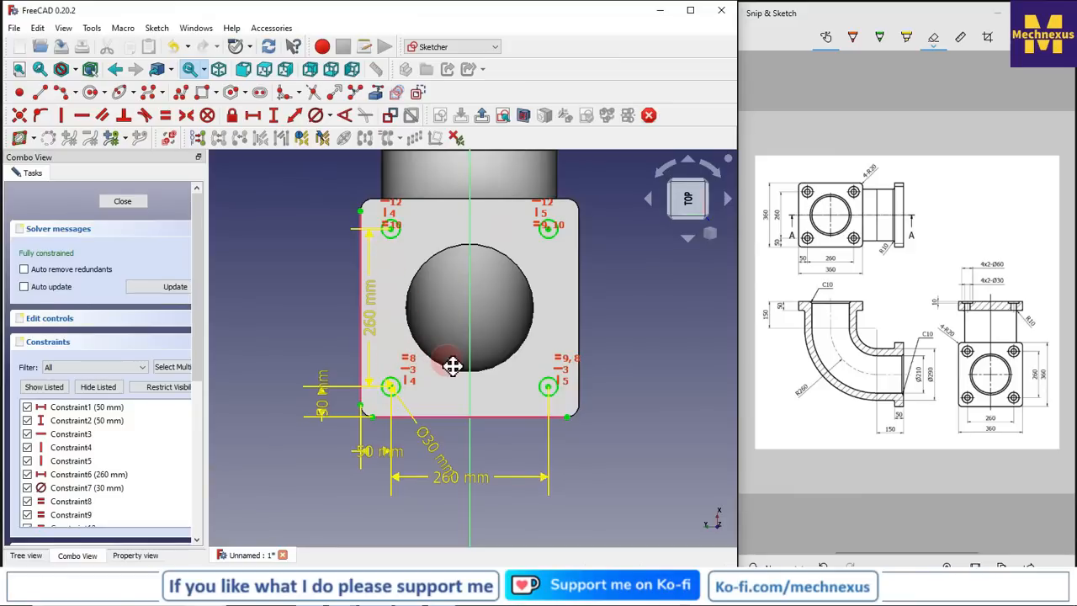
pyautogui.moveTo(457, 294)
pyautogui.mouseDown(button='middle')
pyautogui.moveTo(441, 312)
pyautogui.moveTo(461, 431)
pyautogui.moveTo(412, 316)
pyautogui.moveTo(399, 318)
pyautogui.mouseUp(button='middle')
pyautogui.click(405, 324)
pyautogui.click(282, 366)
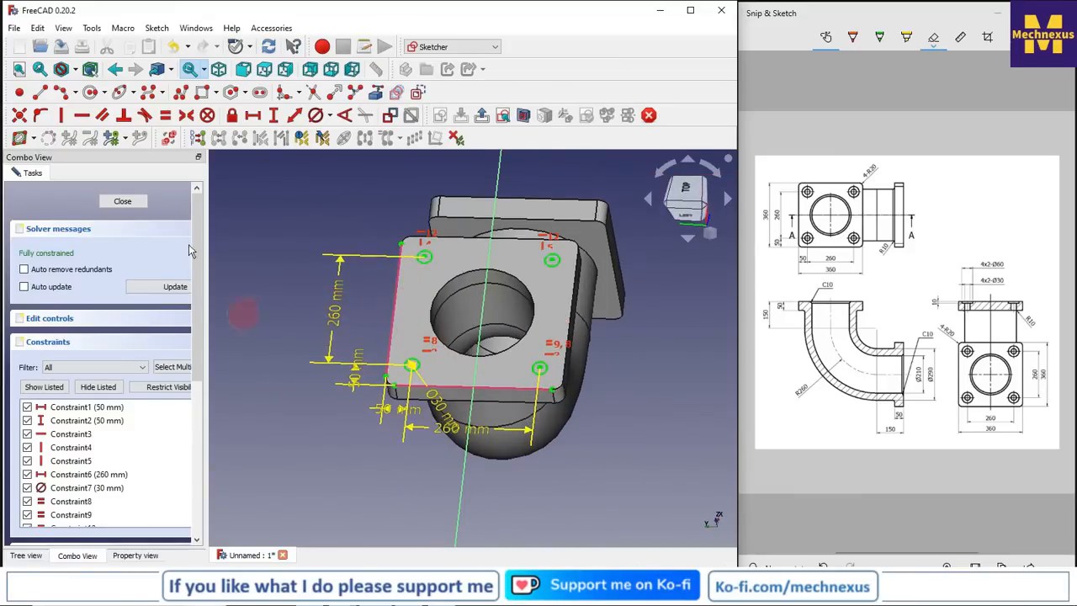
pyautogui.click(135, 201)
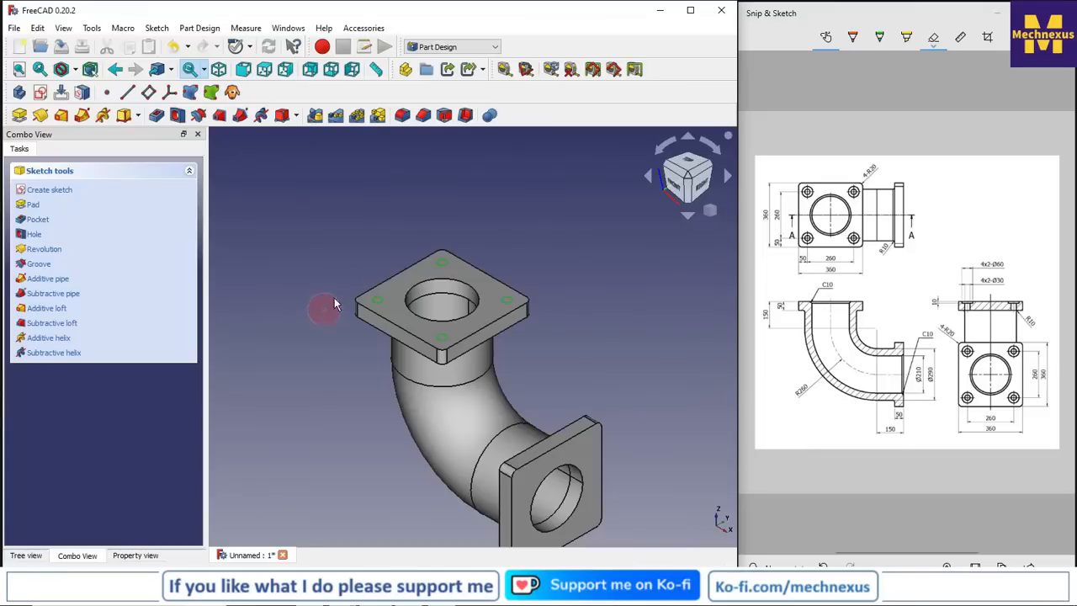
# Create a Hole feature from the four-circle sketch on the top flange with a diameter of 30 mm
pyautogui.click(21, 555)
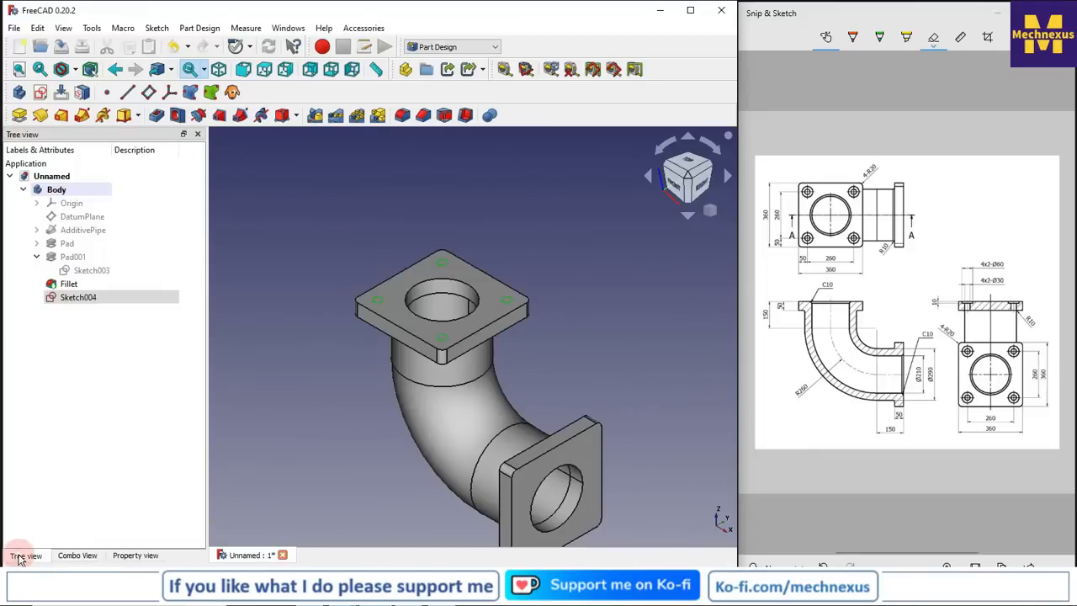
pyautogui.click(178, 118)
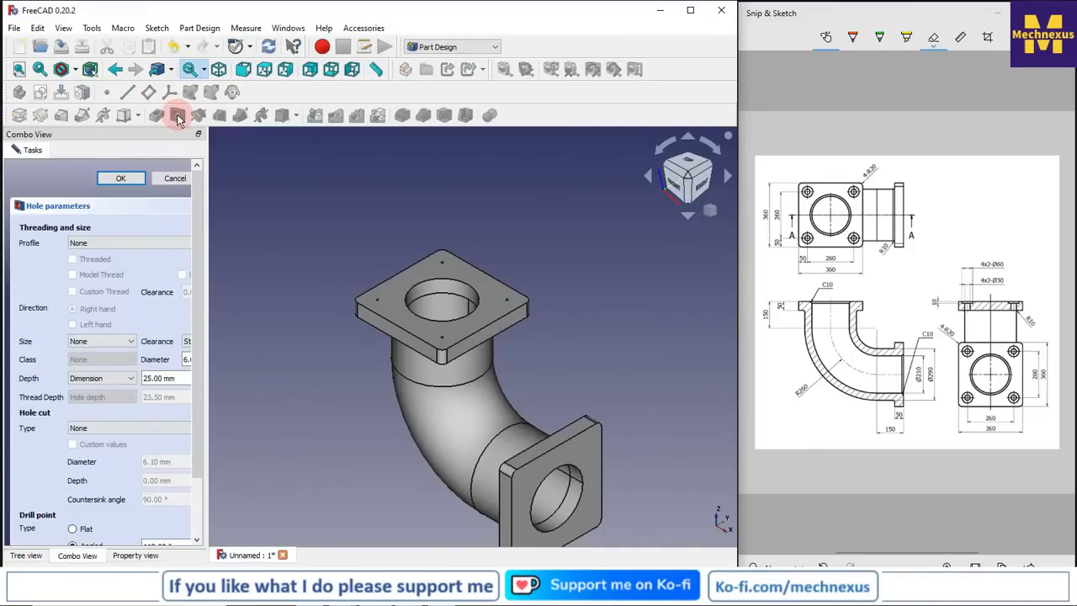
pyautogui.moveTo(206, 283); pyautogui.dragTo(363, 288)
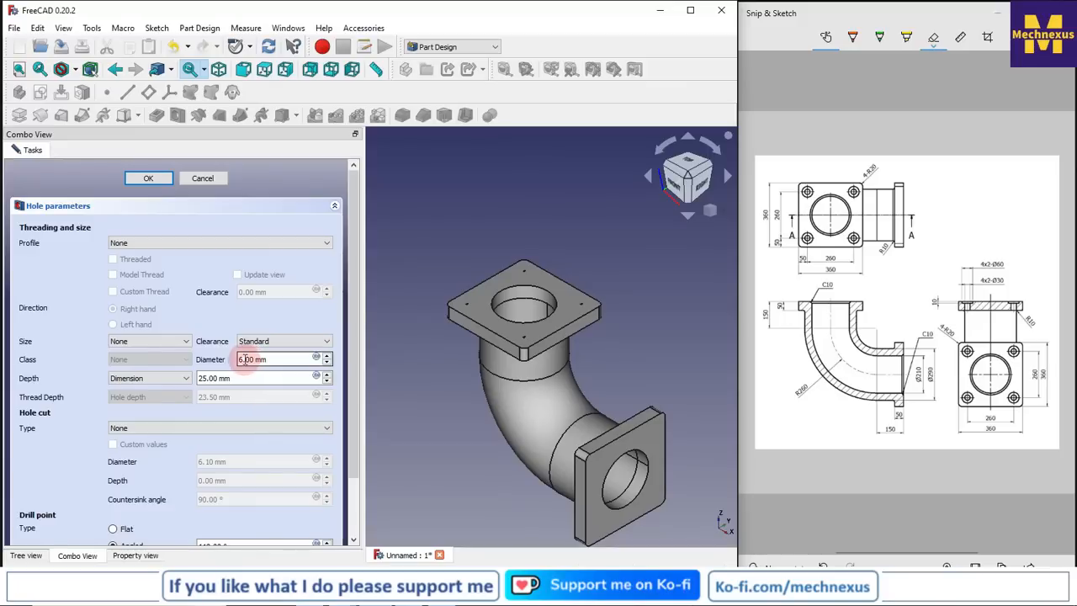
pyautogui.moveTo(242, 359); pyautogui.dragTo(217, 360)
pyautogui.write('30')
pyautogui.press('Tab')
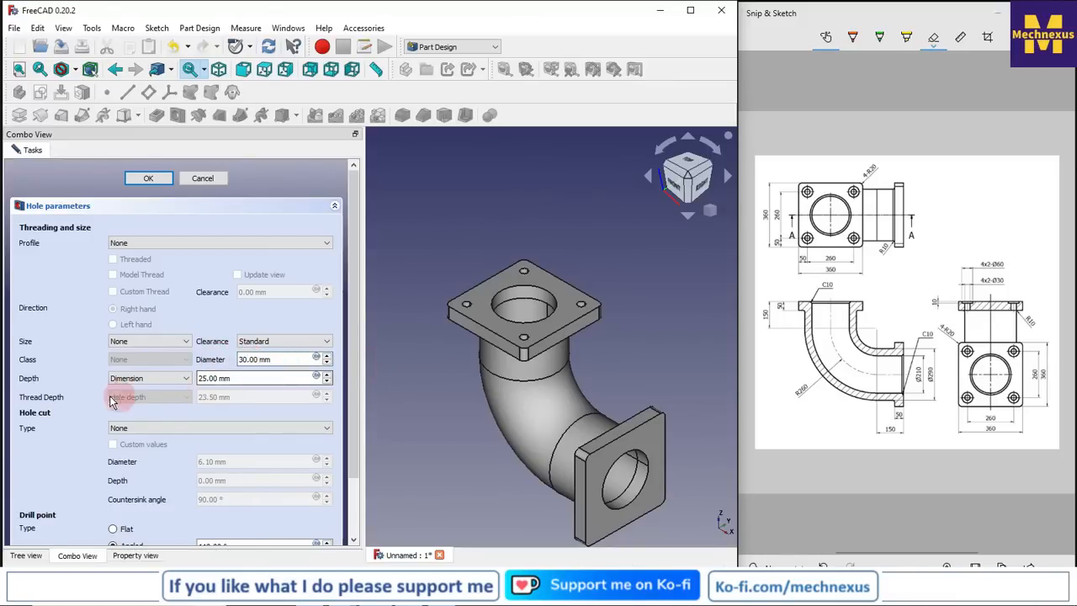
pyautogui.click(137, 377)
pyautogui.click(133, 399)
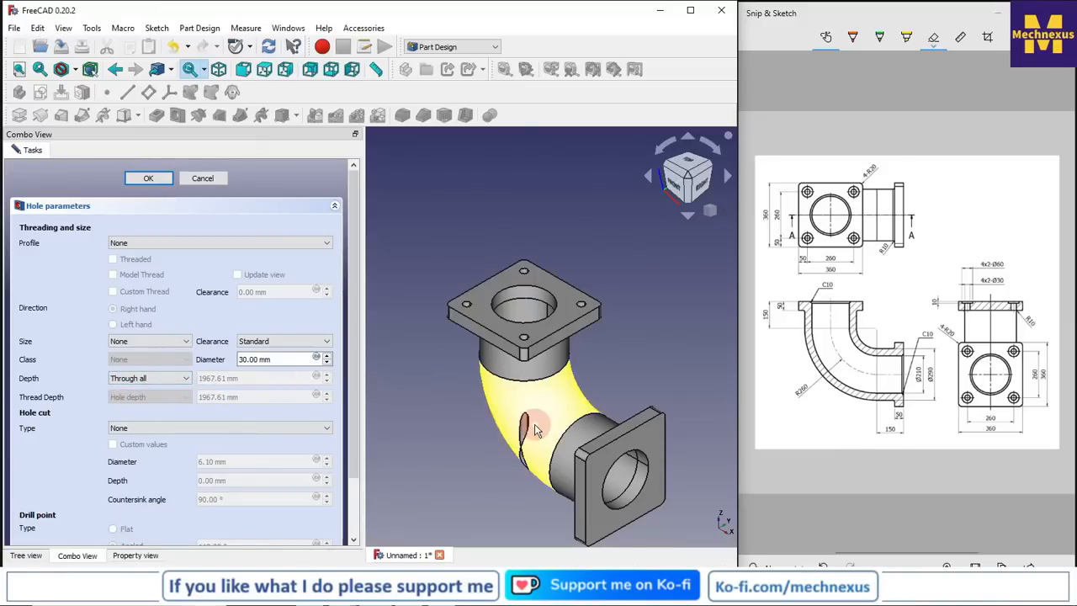
pyautogui.click(156, 380)
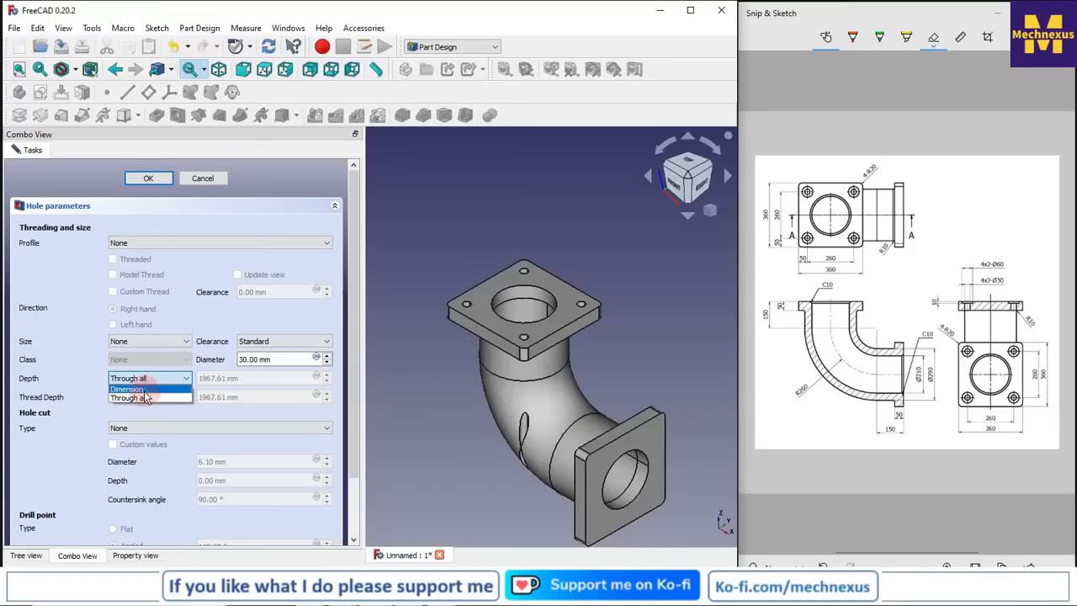
pyautogui.click(128, 388)
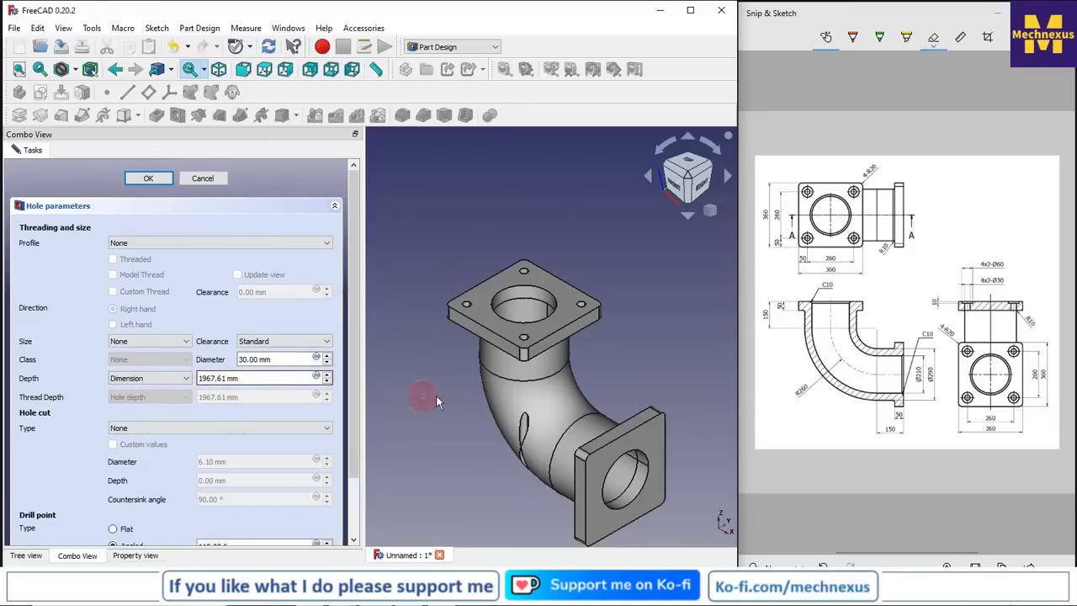
# Set the hole cut type to Counterbore and the hole depth to 50 mm
pyautogui.click(126, 429)
pyautogui.click(135, 436)
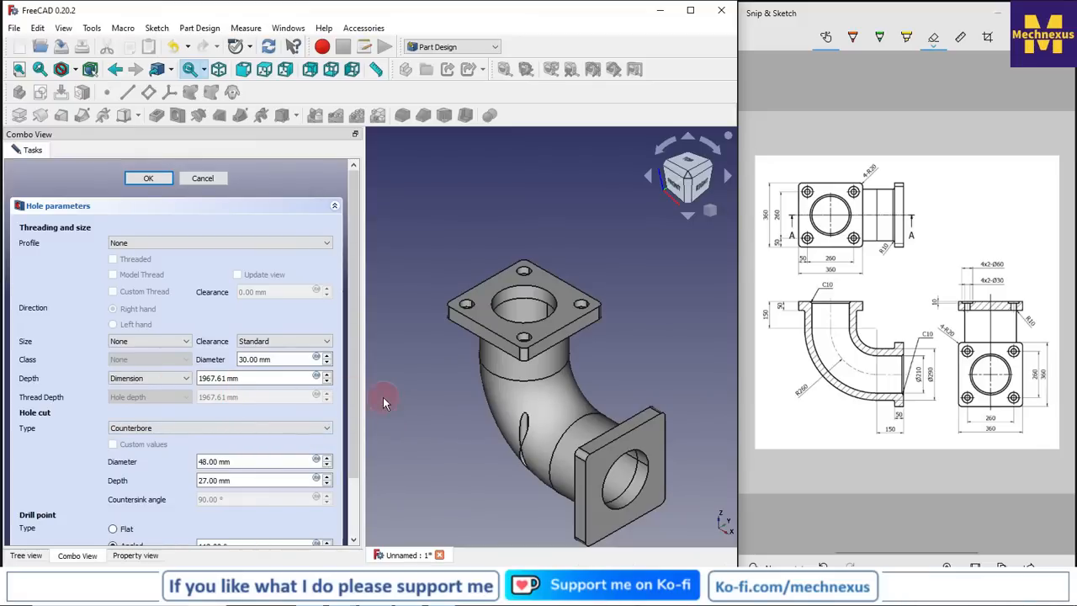
pyautogui.moveTo(391, 404); pyautogui.dragTo(381, 404, button='middle')
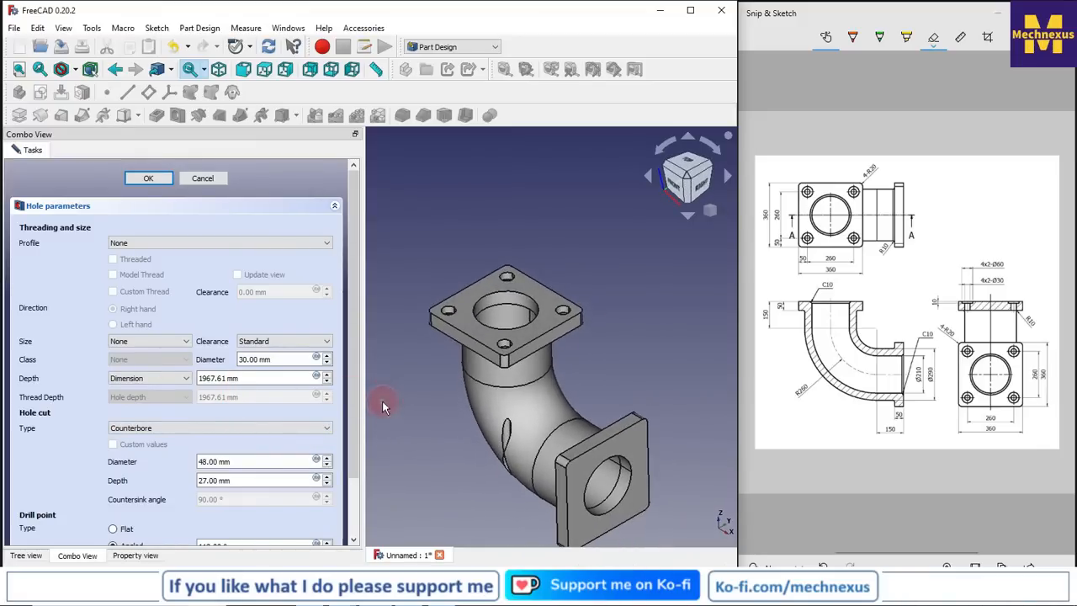
pyautogui.click(251, 379)
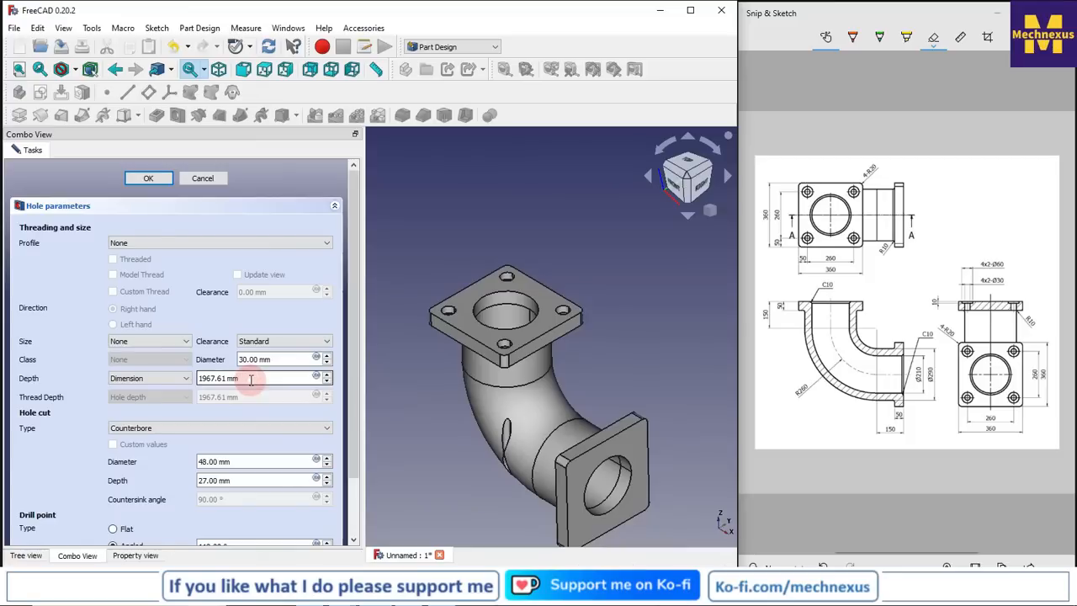
pyautogui.moveTo(250, 379); pyautogui.dragTo(173, 378)
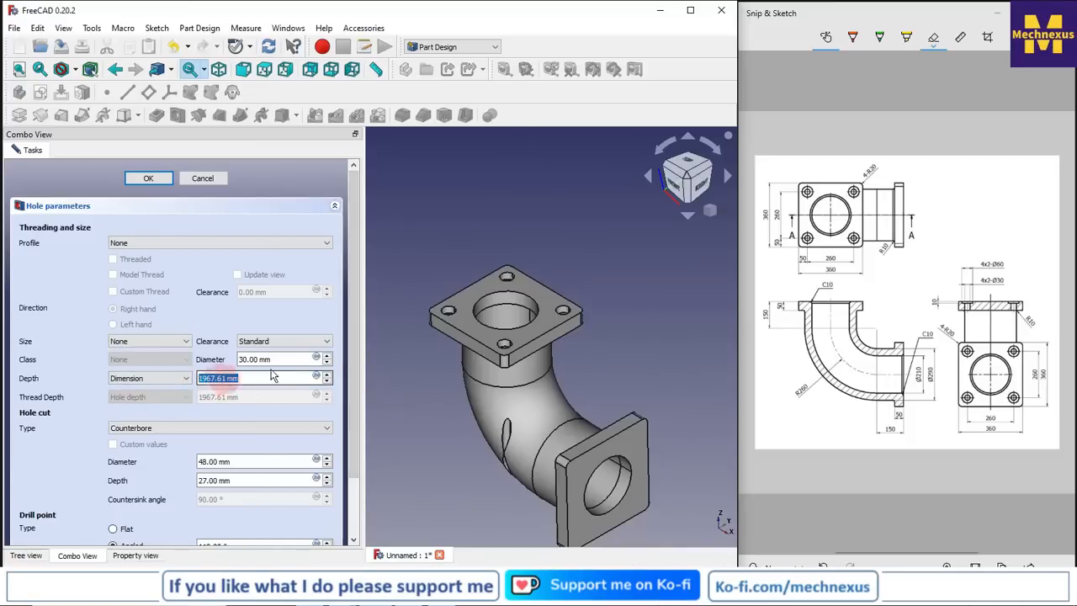
pyautogui.write('5')
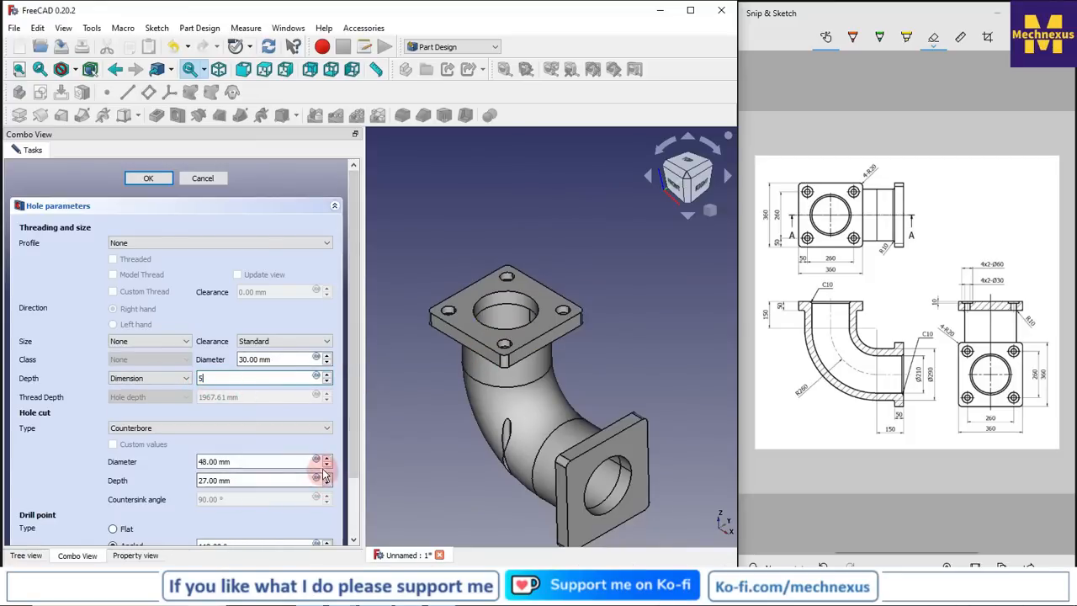
pyautogui.write('0')
# Set the counterbore diameter to 60 mm and its depth to 10 mm, and accept the hole feature
pyautogui.moveTo(472, 399); pyautogui.dragTo(447, 351, button='middle')
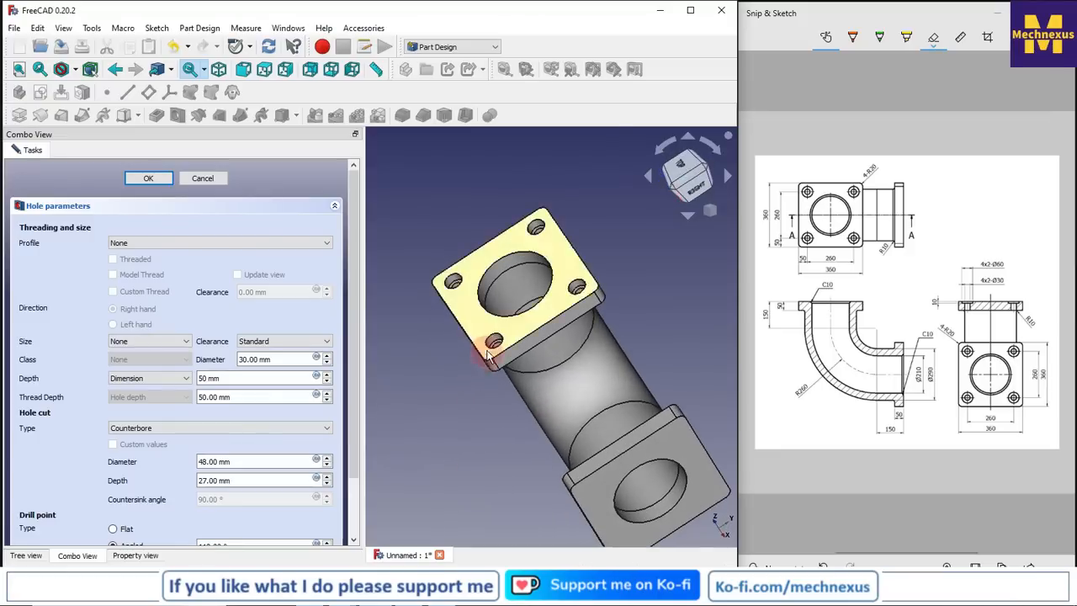
pyautogui.scroll(5, 487, 355)
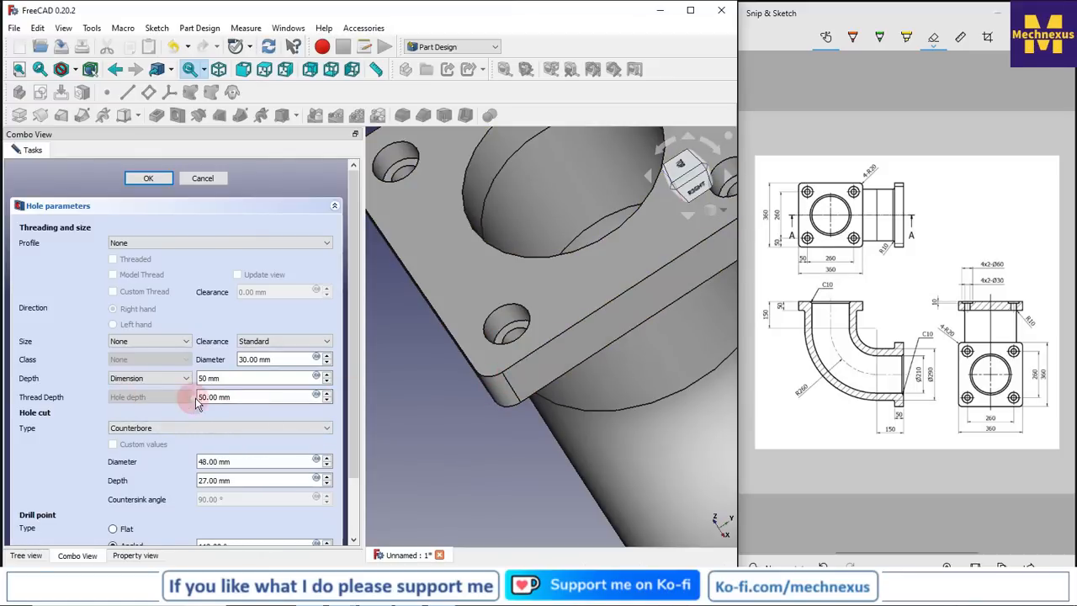
pyautogui.moveTo(351, 362); pyautogui.dragTo(351, 404)
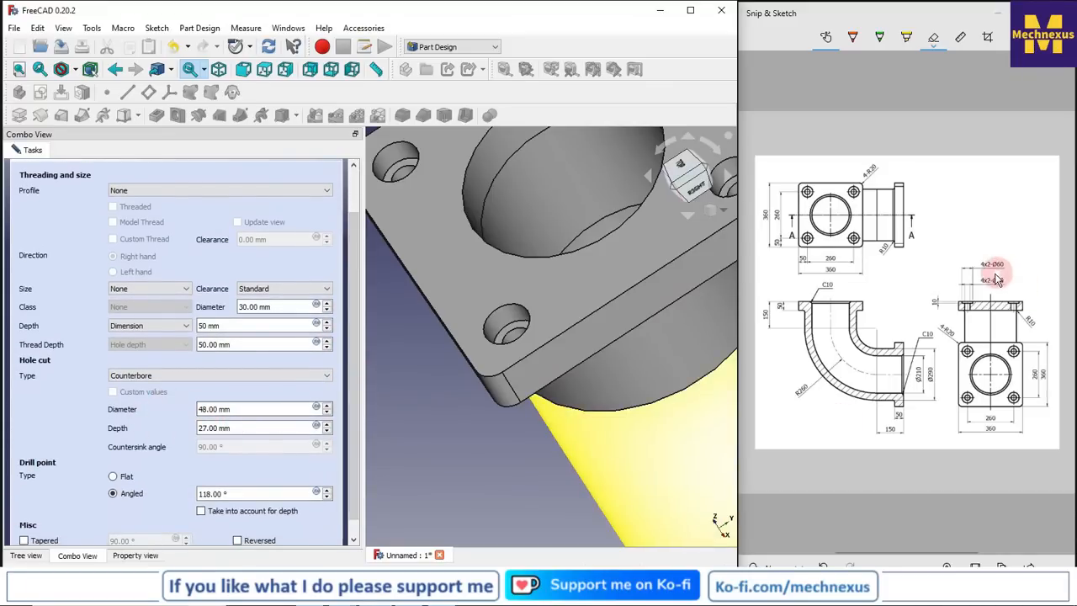
pyautogui.click(206, 411)
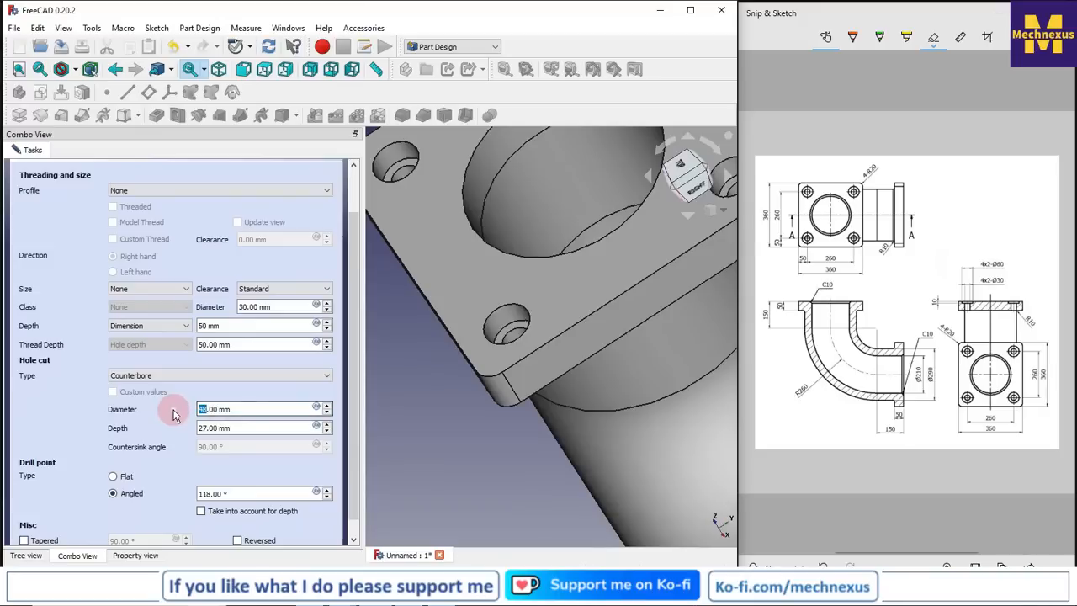
pyautogui.write('60')
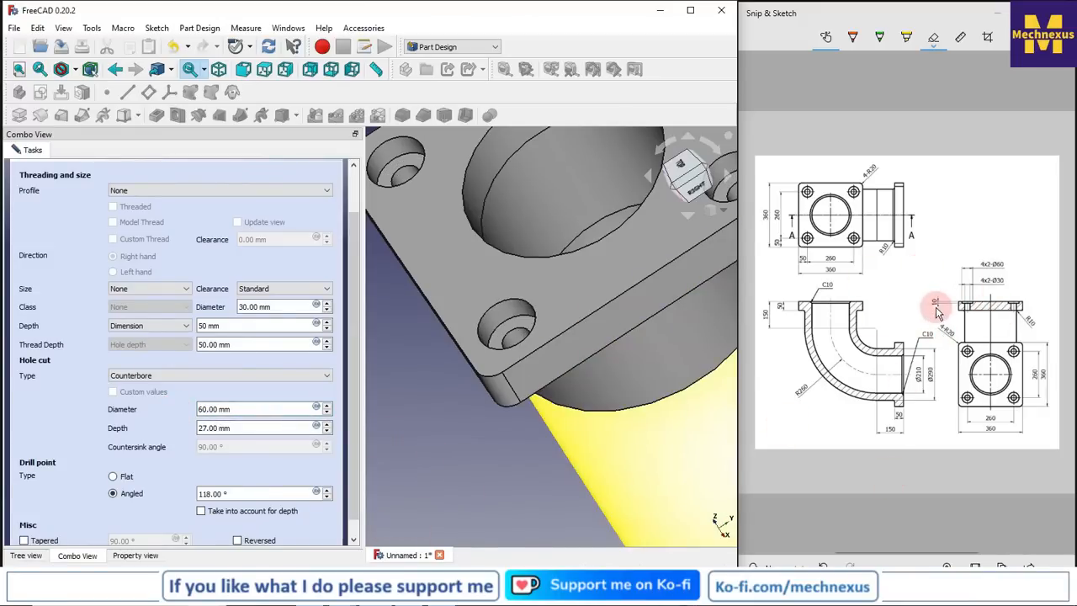
pyautogui.click(210, 428)
pyautogui.moveTo(205, 428); pyautogui.dragTo(175, 432)
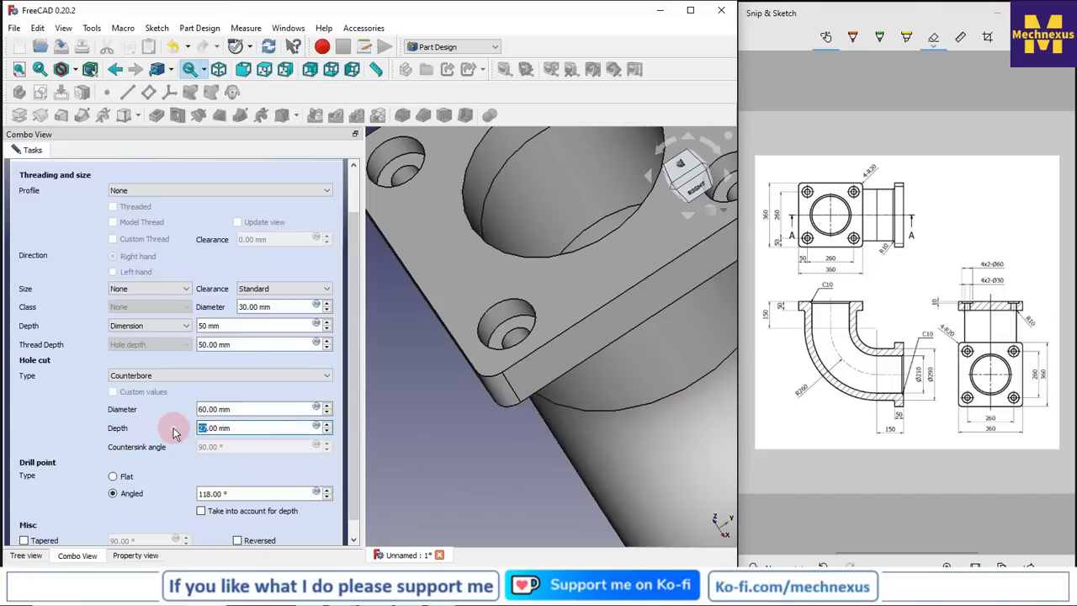
pyautogui.scroll(-5, 413, 438)
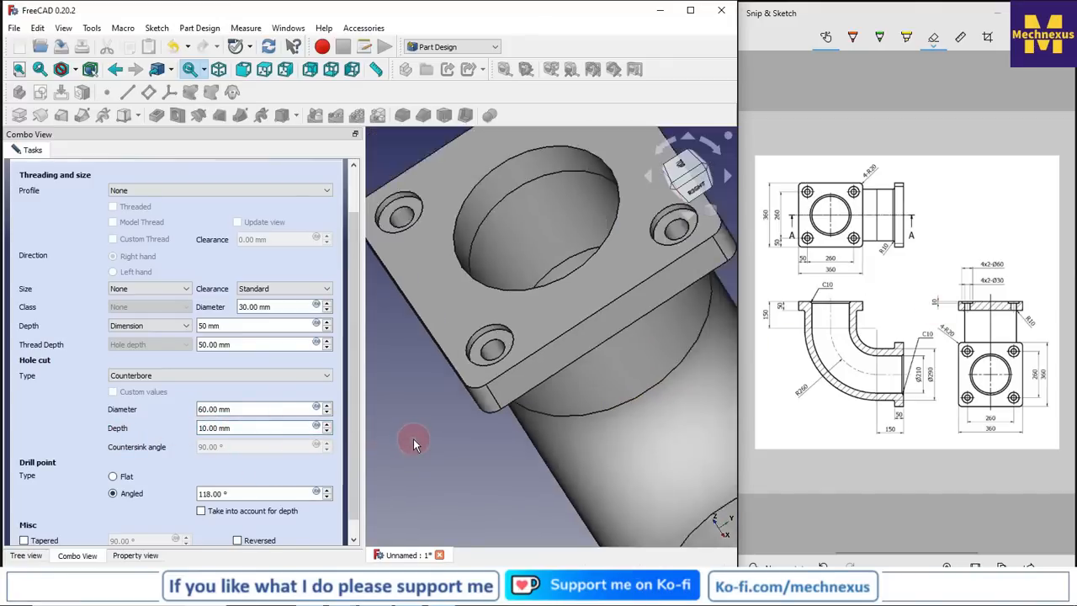
pyautogui.moveTo(497, 354); pyautogui.dragTo(565, 347, button='middle')
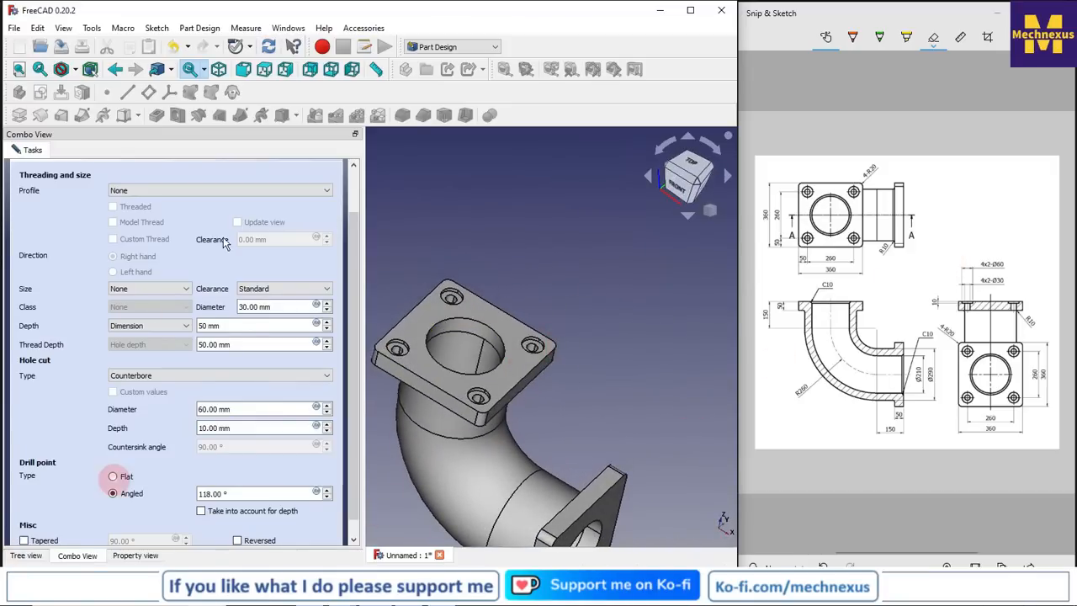
pyautogui.moveTo(355, 257); pyautogui.dragTo(360, 193)
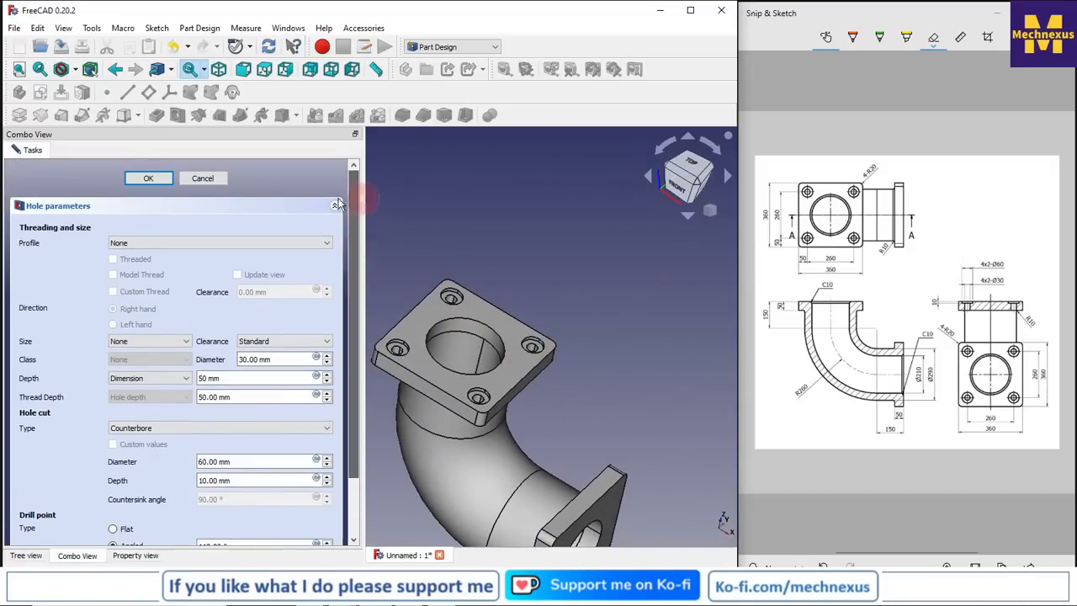
pyautogui.click(137, 177)
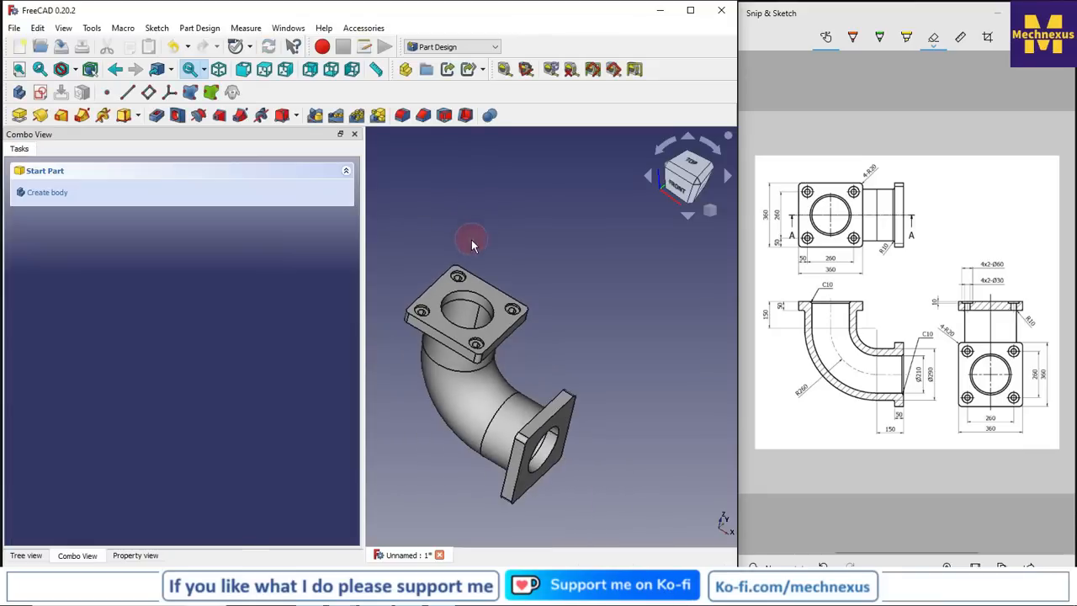
# Create a new sketch on the outer face of the lower, vertical flange
pyautogui.moveTo(363, 332); pyautogui.dragTo(167, 330)
pyautogui.click(26, 556)
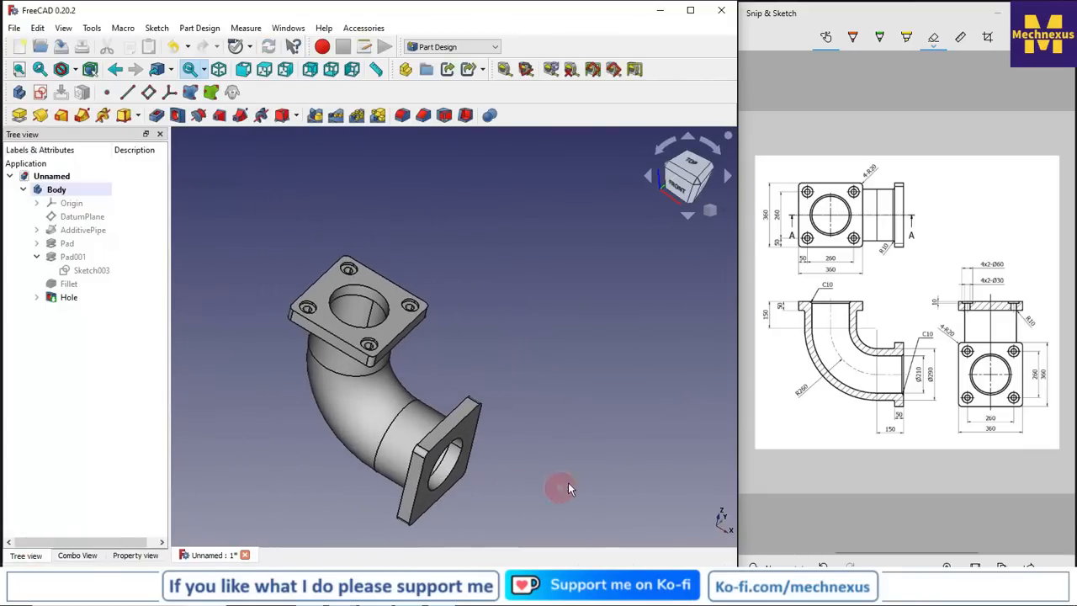
pyautogui.moveTo(545, 454); pyautogui.dragTo(494, 425, button='middle')
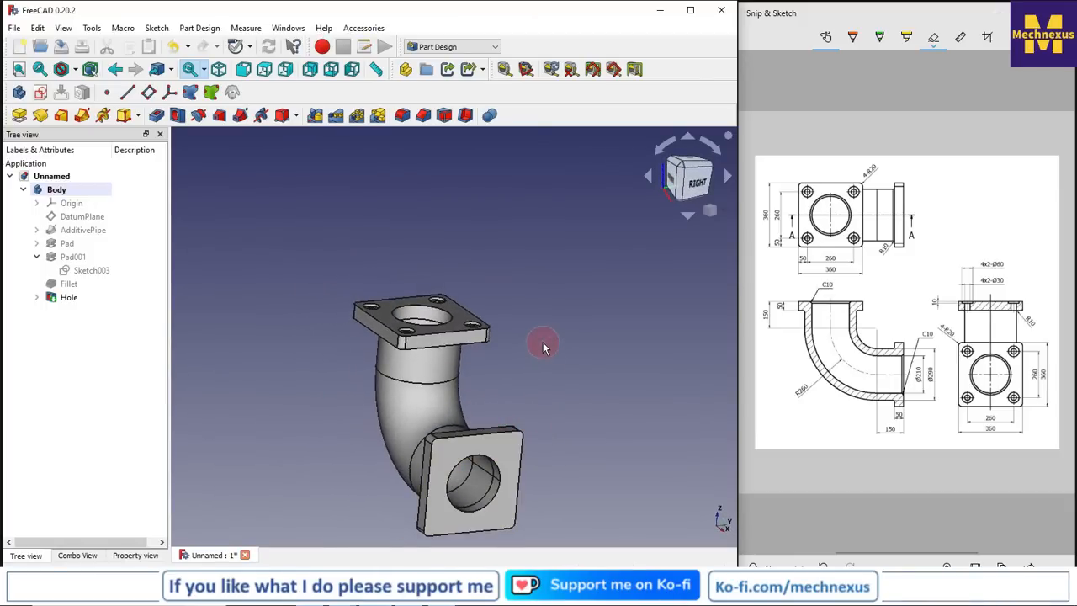
pyautogui.moveTo(551, 349); pyautogui.dragTo(466, 451, button='middle')
pyautogui.click(469, 445)
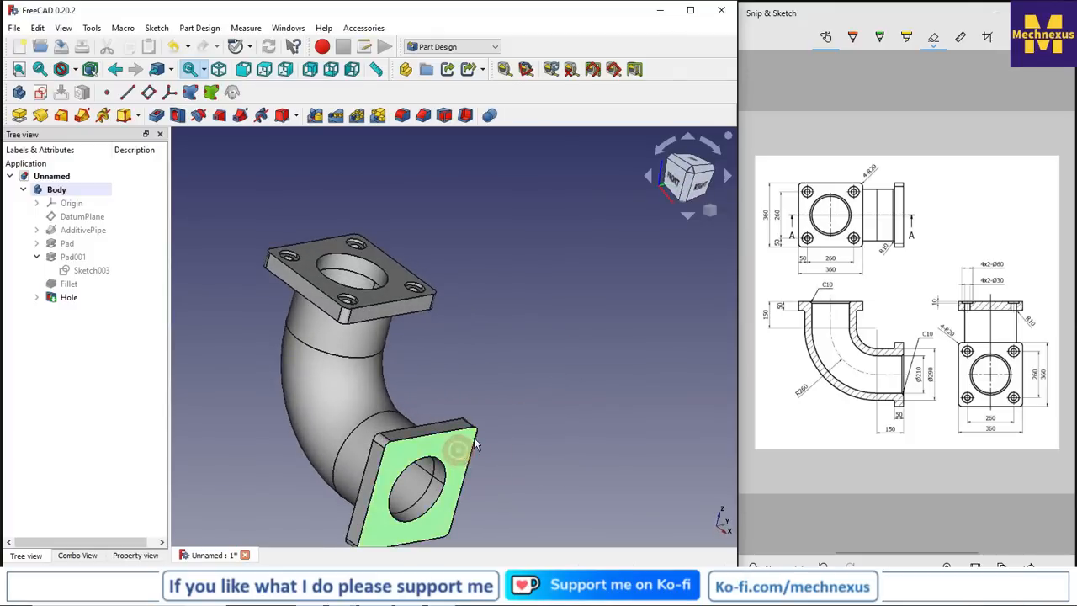
pyautogui.scroll(-2, 564, 407)
pyautogui.rightClick(717, 210)
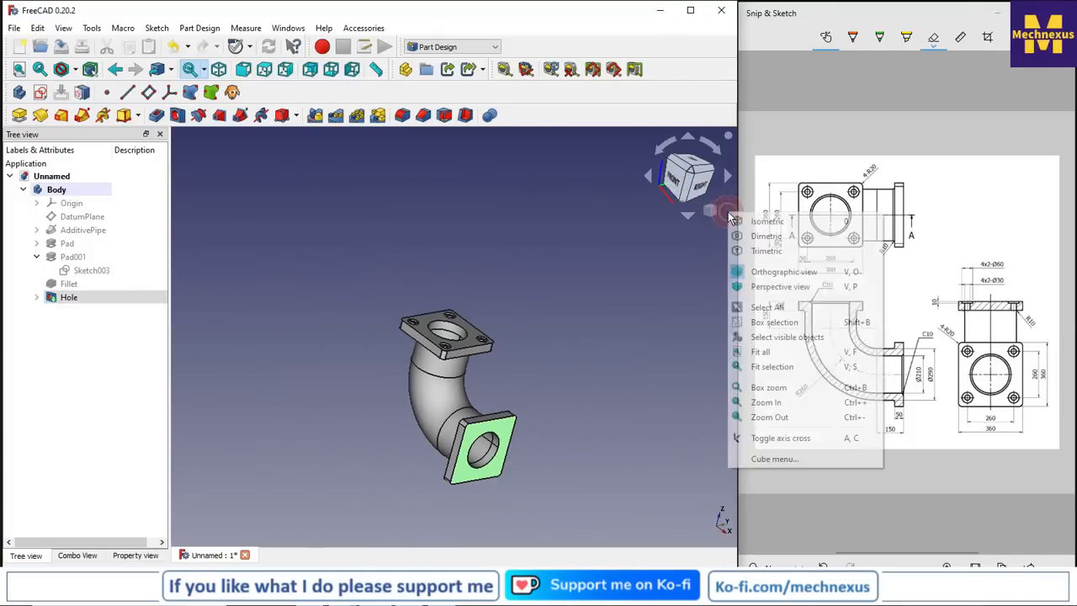
pyautogui.click(759, 226)
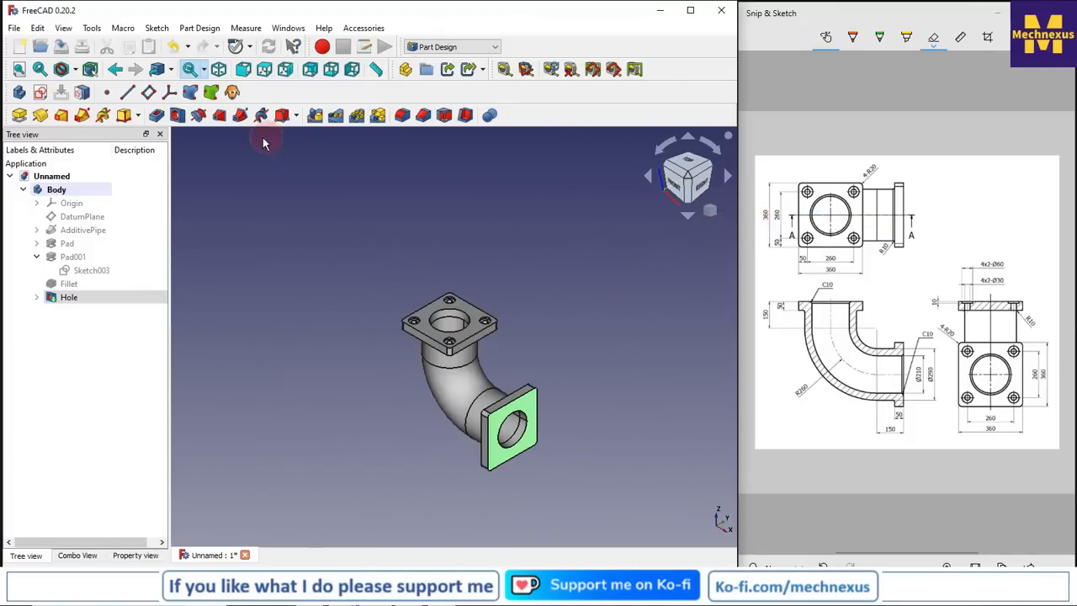
pyautogui.click(42, 96)
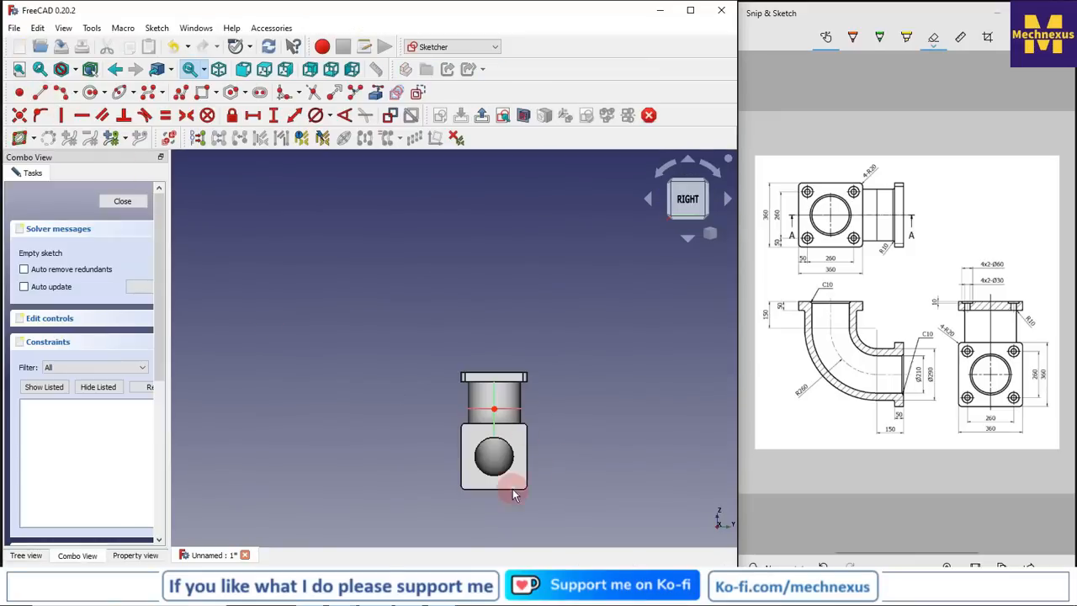
# Sketch four circles on the lower flange's face, one near each corner around the central bore
pyautogui.scroll(1, 531, 488)
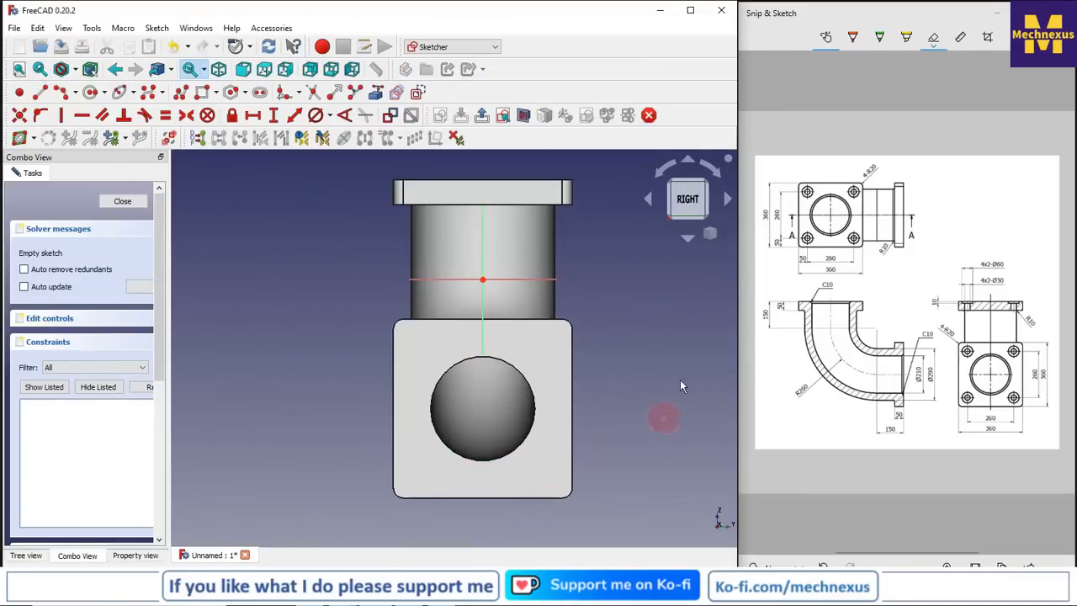
pyautogui.click(90, 94)
pyautogui.scroll(1, 436, 383)
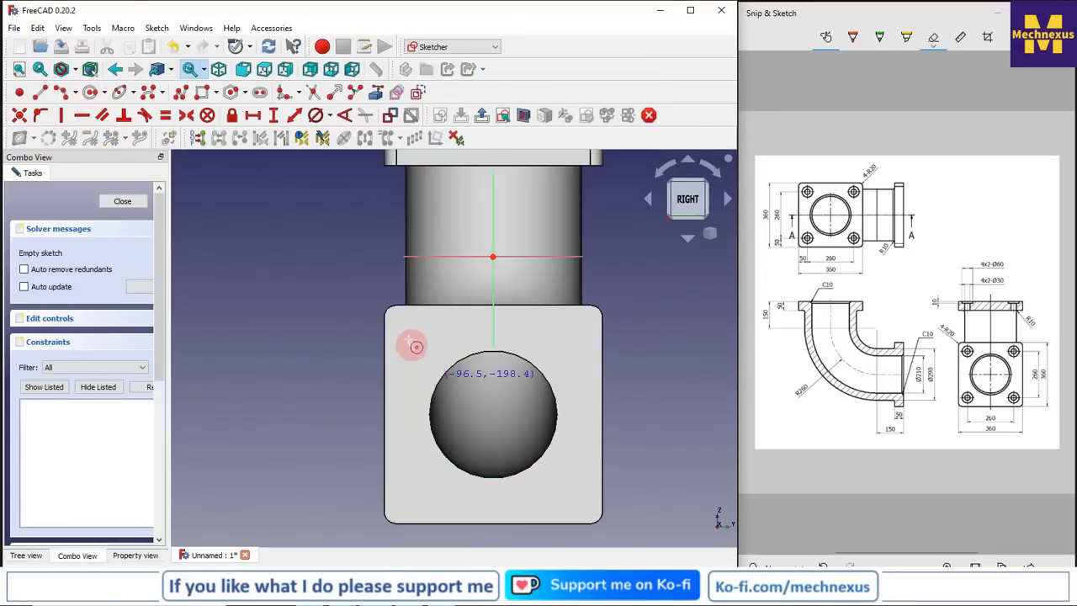
pyautogui.click(409, 332)
pyautogui.click(412, 341)
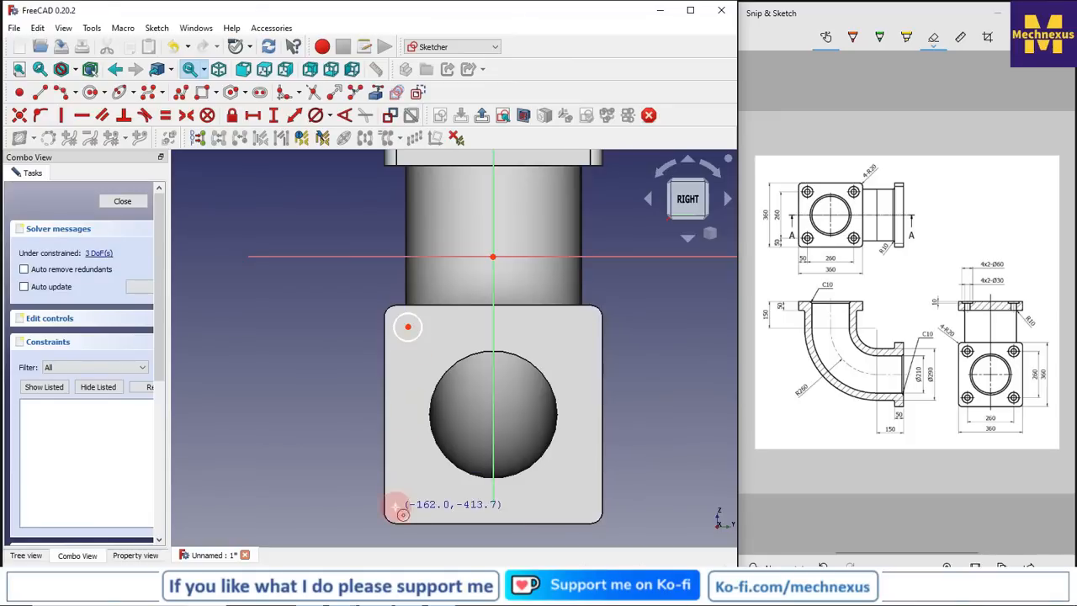
pyautogui.click(409, 485)
pyautogui.click(428, 497)
pyautogui.click(574, 505)
pyautogui.click(578, 515)
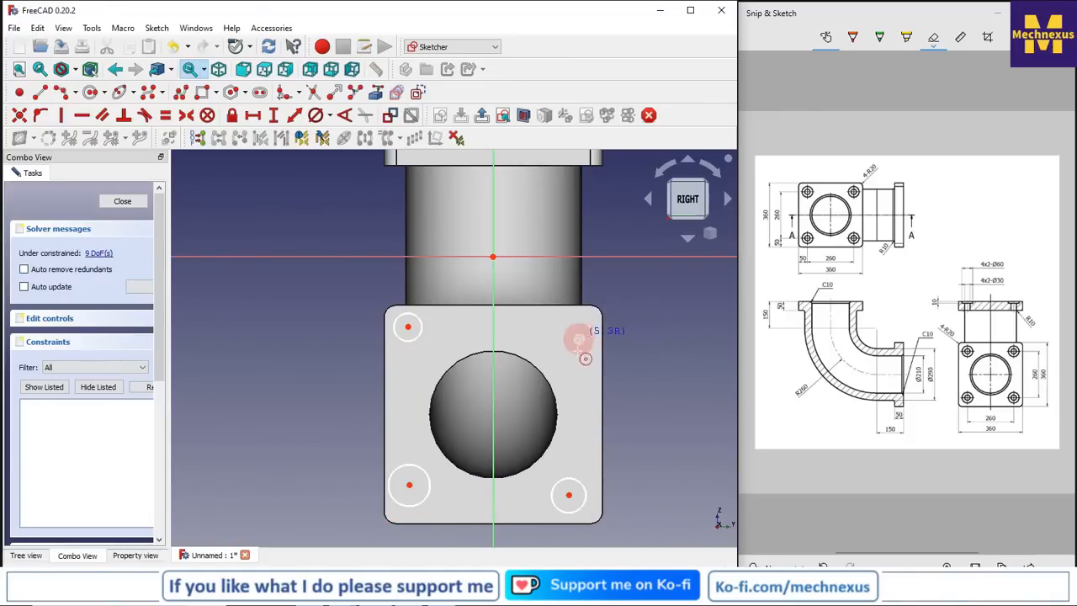
pyautogui.click(577, 348)
pyautogui.click(630, 399)
pyautogui.scroll(1, 412, 539)
pyautogui.rightClick(681, 368)
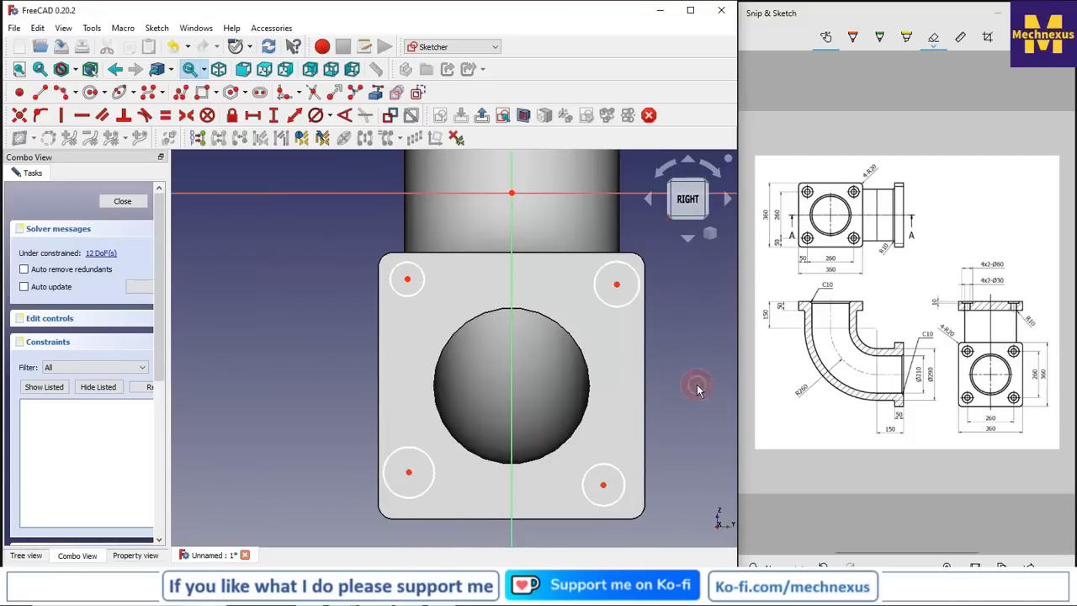
# Link the four straight outer edges of the square flange into the sketch as external geometry
pyautogui.scroll(-1, 399, 398)
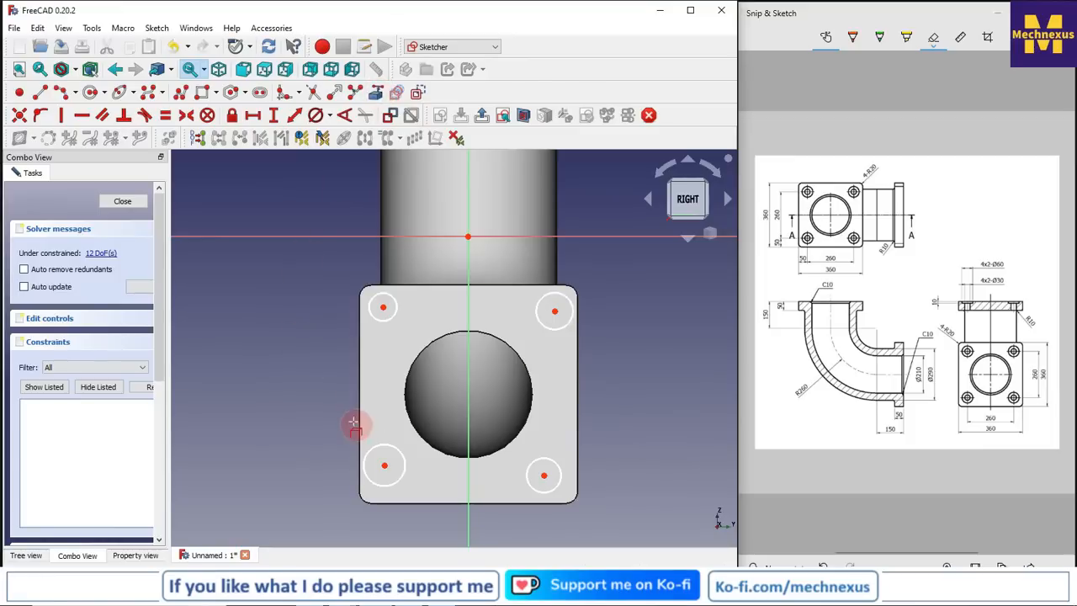
pyautogui.click(418, 504)
pyautogui.click(359, 446)
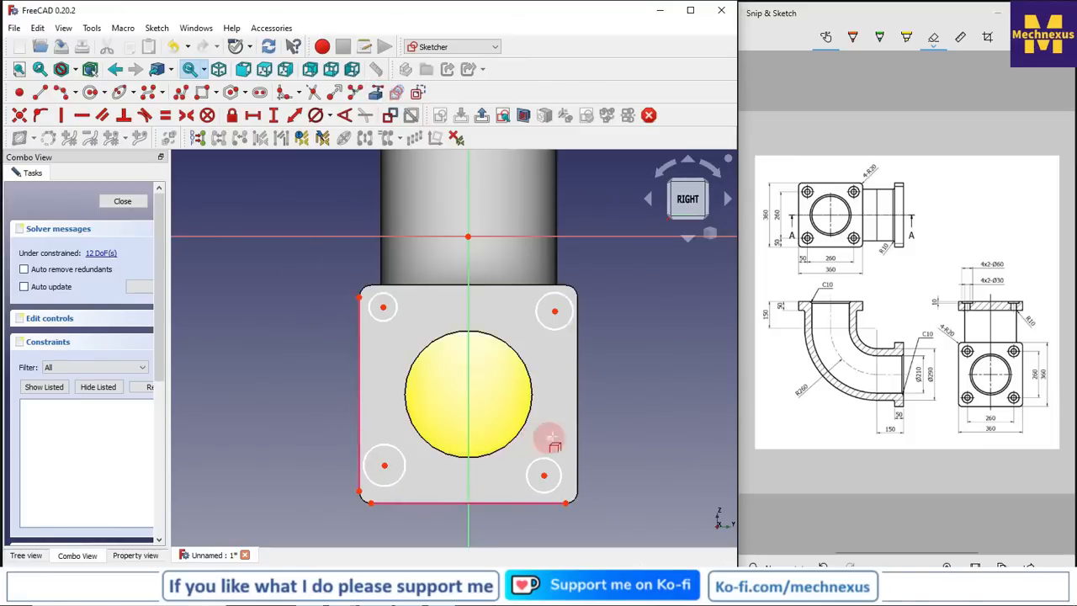
pyautogui.click(577, 431)
pyautogui.click(502, 286)
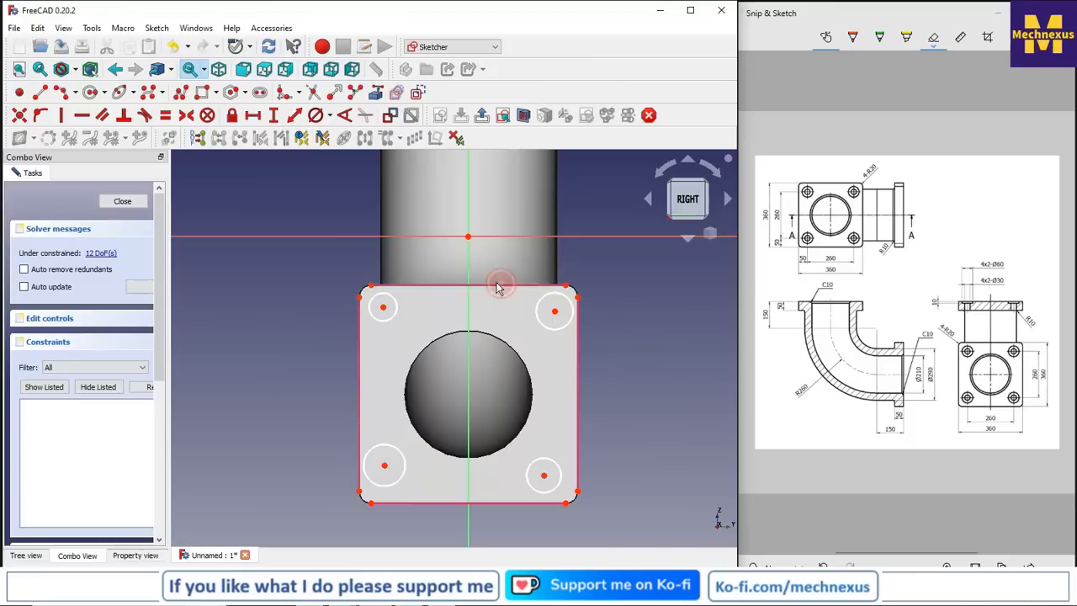
# Constrain the lower-left circle's centre to a horizontal distance of 50 mm from the flange's left edge
pyautogui.scroll(-2, 388, 353)
pyautogui.scroll(2, 370, 387)
pyautogui.scroll(3, 373, 477)
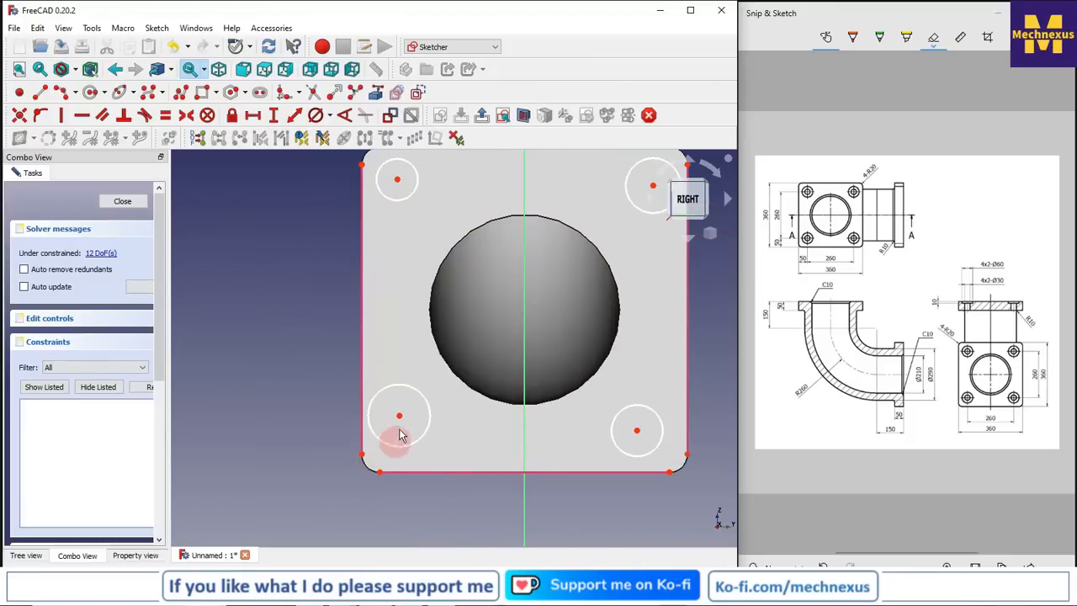
pyautogui.moveTo(411, 418); pyautogui.dragTo(425, 422)
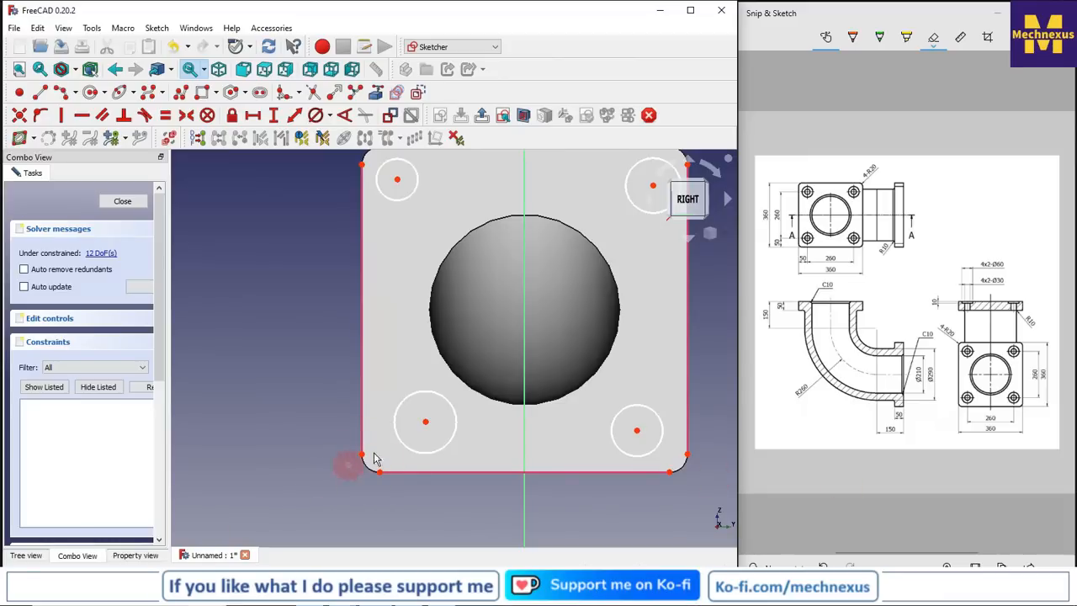
pyautogui.click(425, 424)
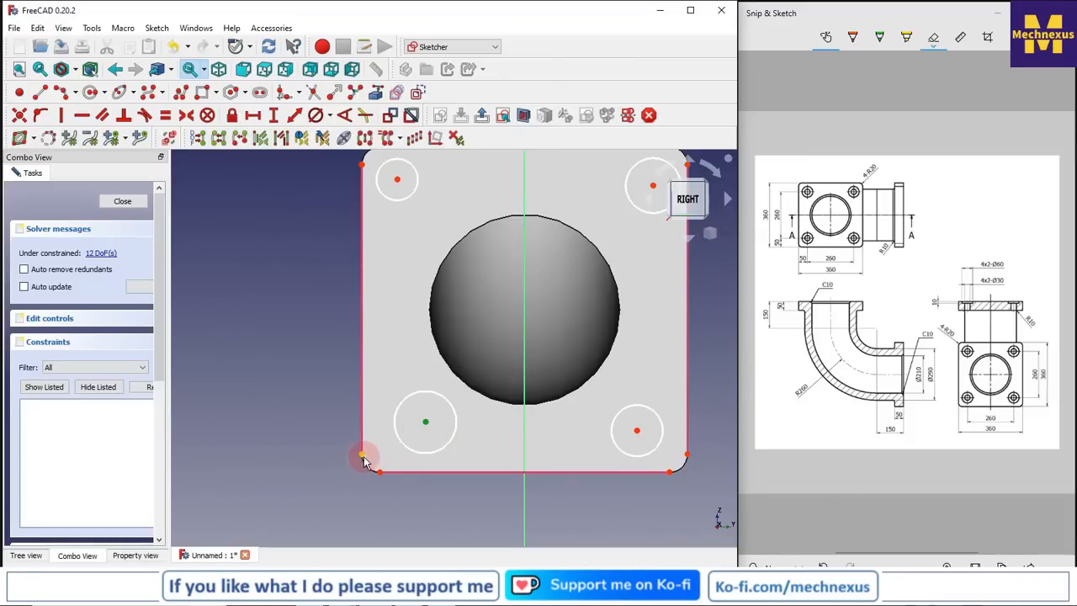
pyautogui.click(364, 455)
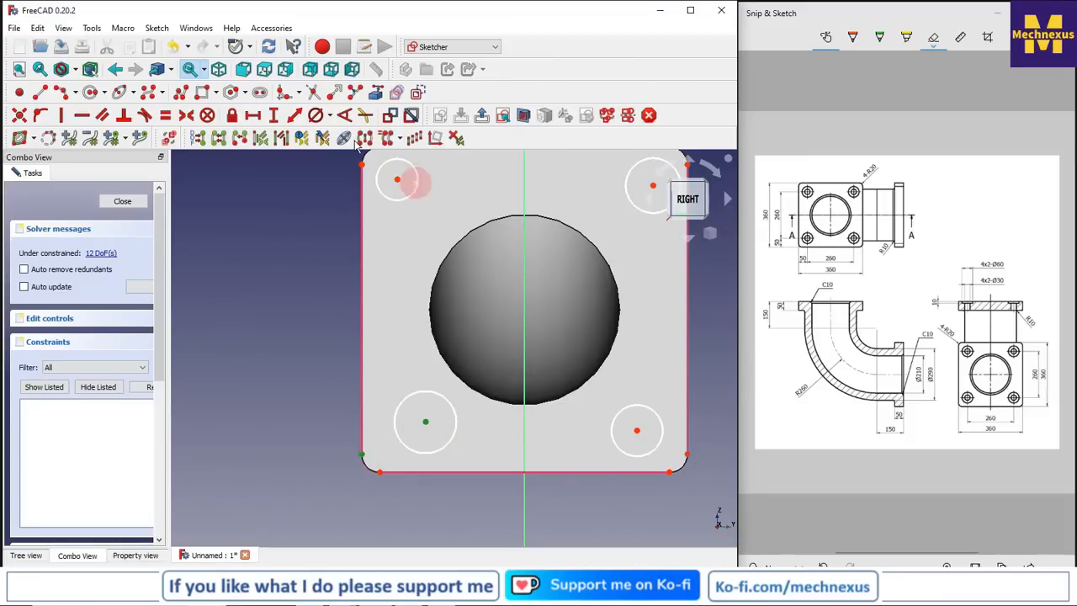
pyautogui.click(253, 117)
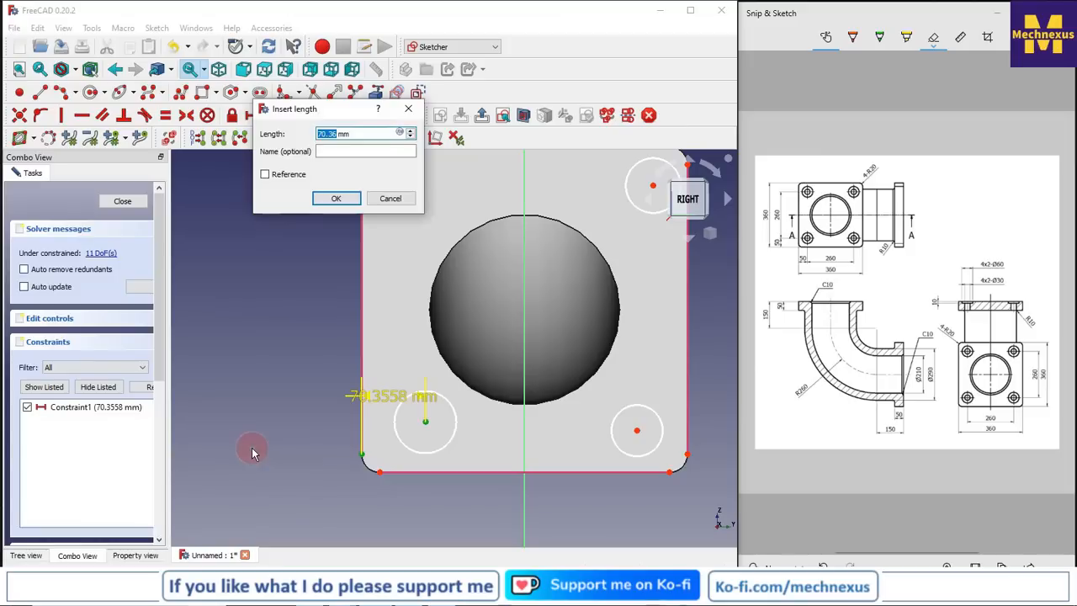
pyautogui.press('Return')
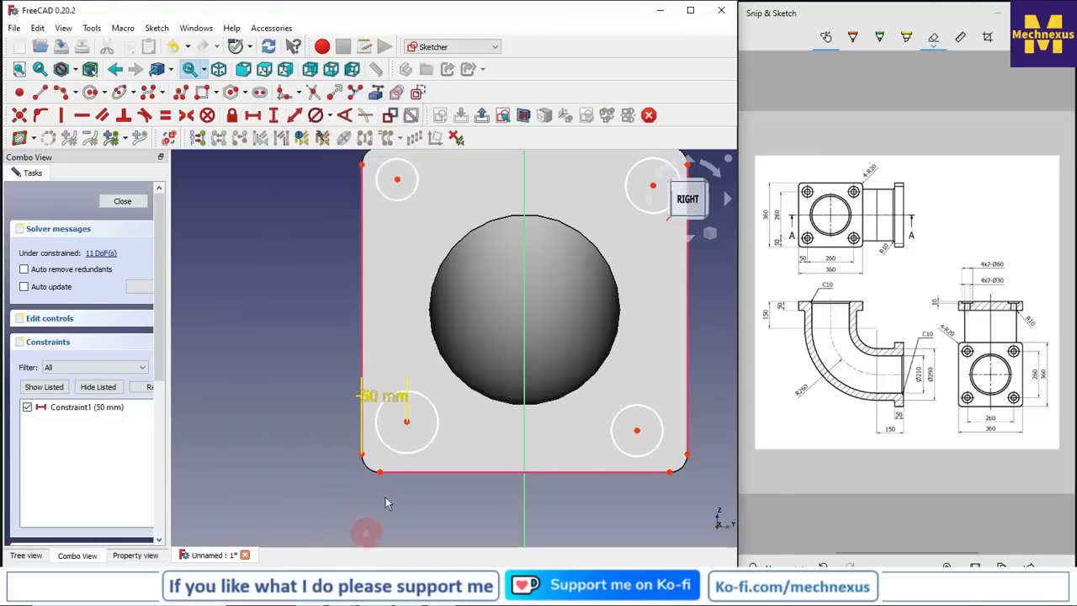
# Constrain the lower-left circle's centre 50 mm vertically from the flange's bottom edge, and move both dimension labels clear of the circle
pyautogui.click(406, 422)
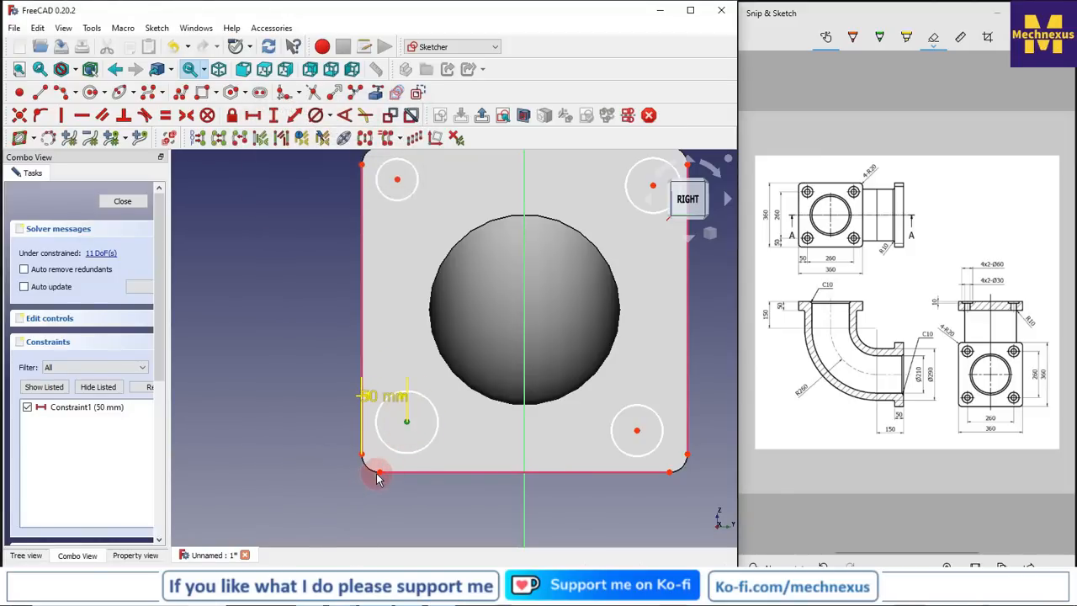
pyautogui.click(380, 472)
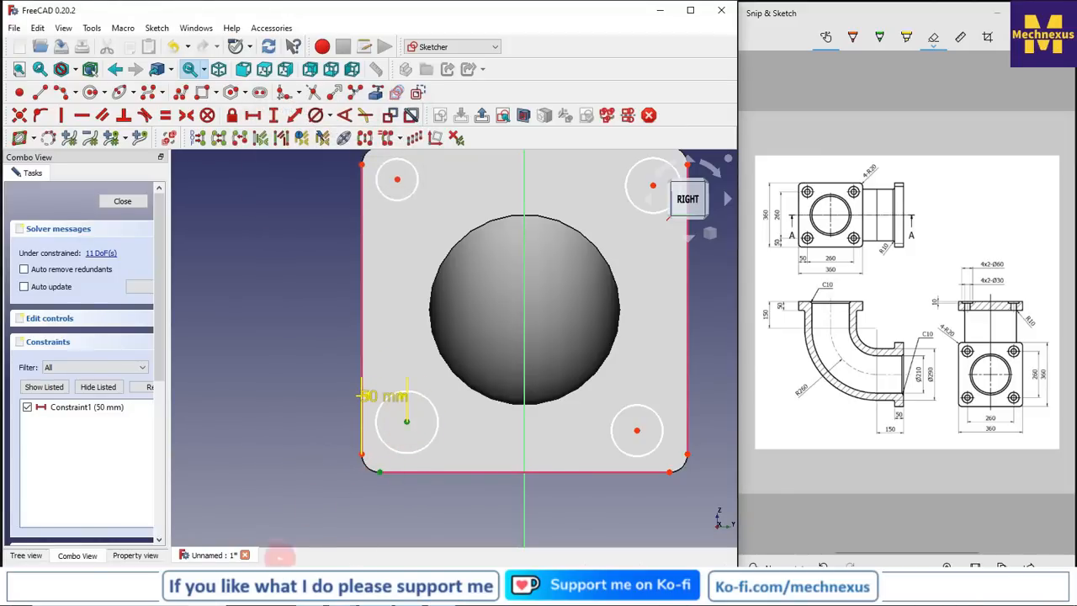
pyautogui.click(274, 117)
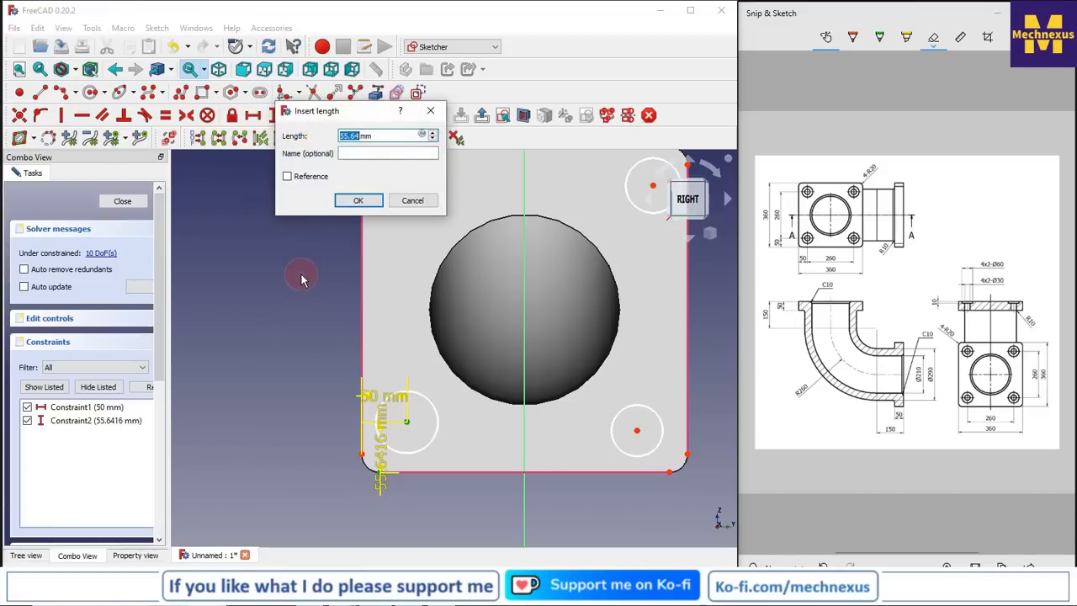
pyautogui.press('Return')
pyautogui.scroll(1, 358, 373)
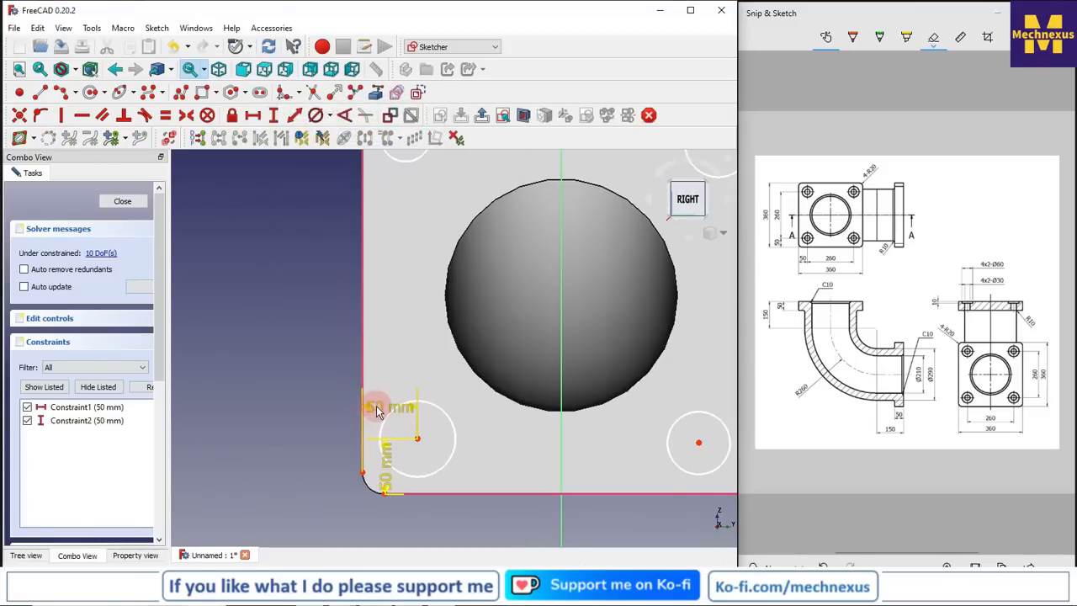
pyautogui.moveTo(345, 403); pyautogui.dragTo(288, 385)
pyautogui.moveTo(389, 471); pyautogui.dragTo(482, 532)
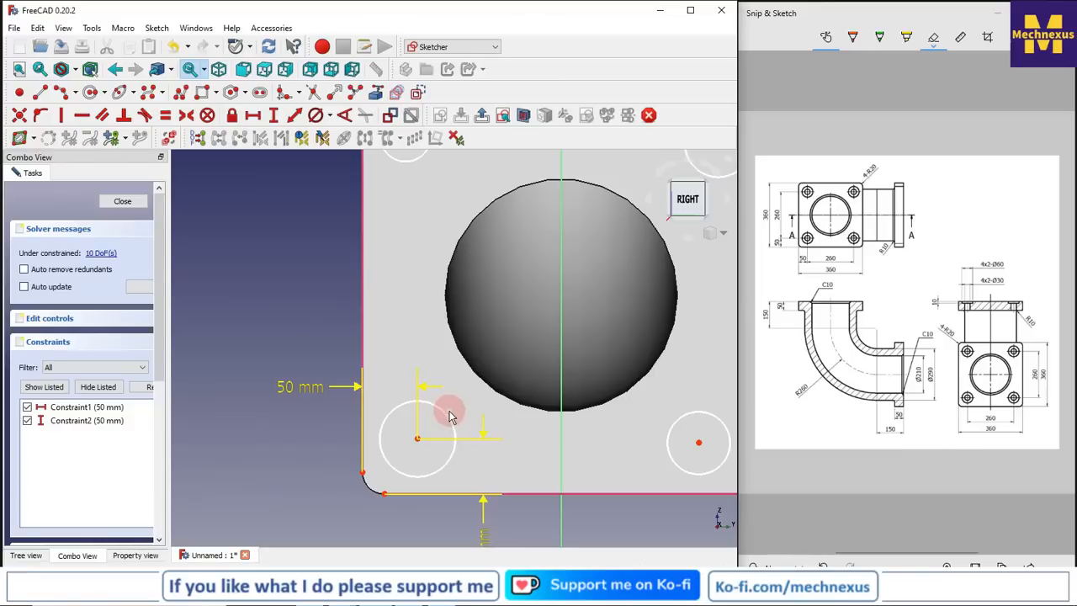